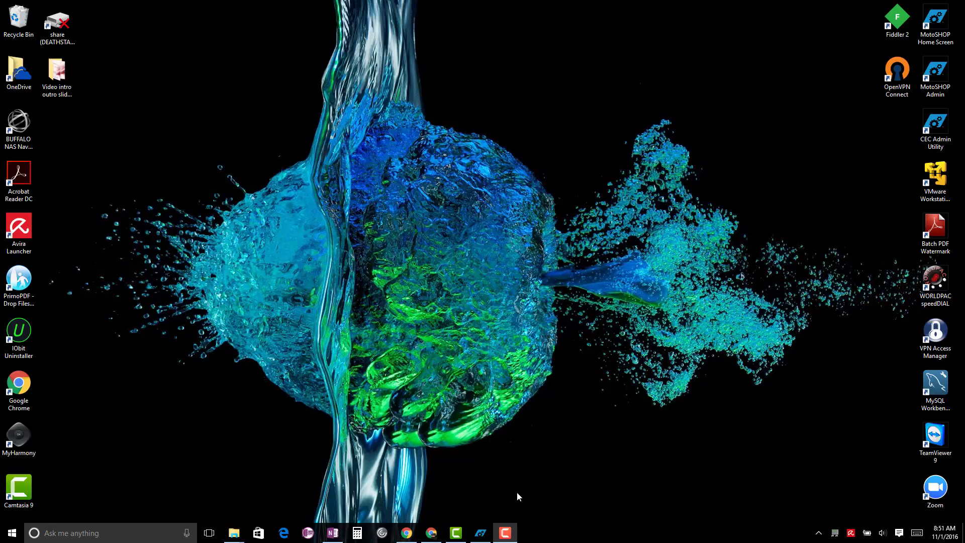
Bring MotoSHOP back up, open work order #2310 and show its Replacement Parts vendors and categories
{"action": "left_click", "coordinate": [480, 534]}
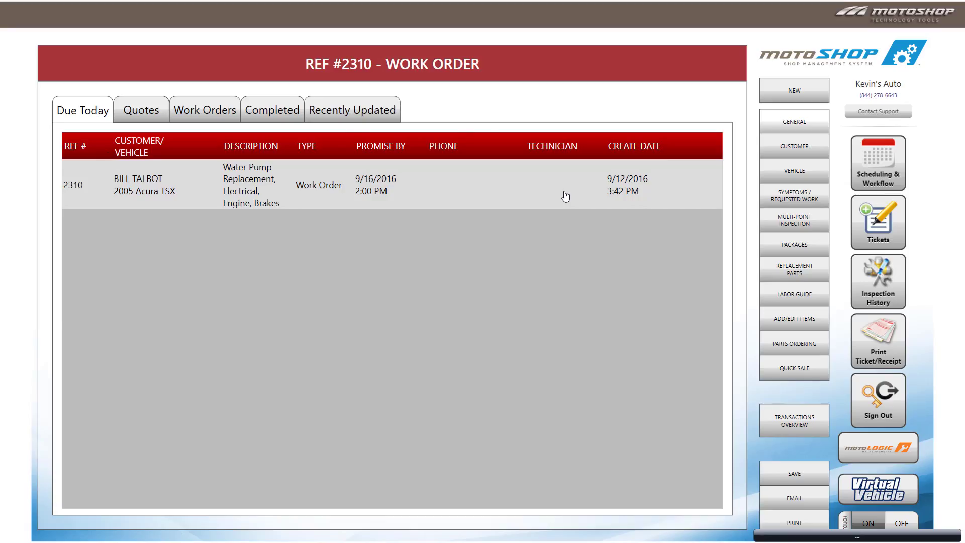
{"action": "left_click", "coordinate": [566, 196]}
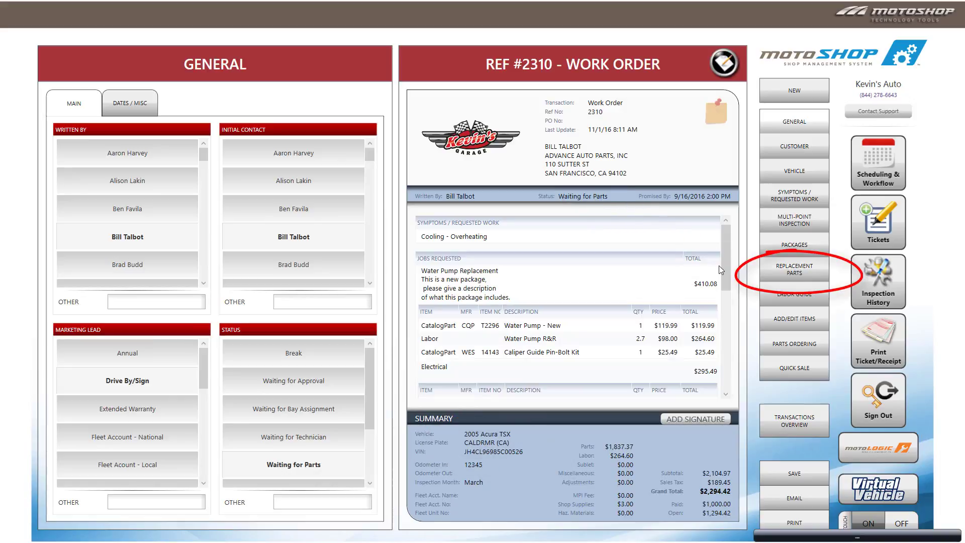
{"action": "left_click", "coordinate": [788, 273]}
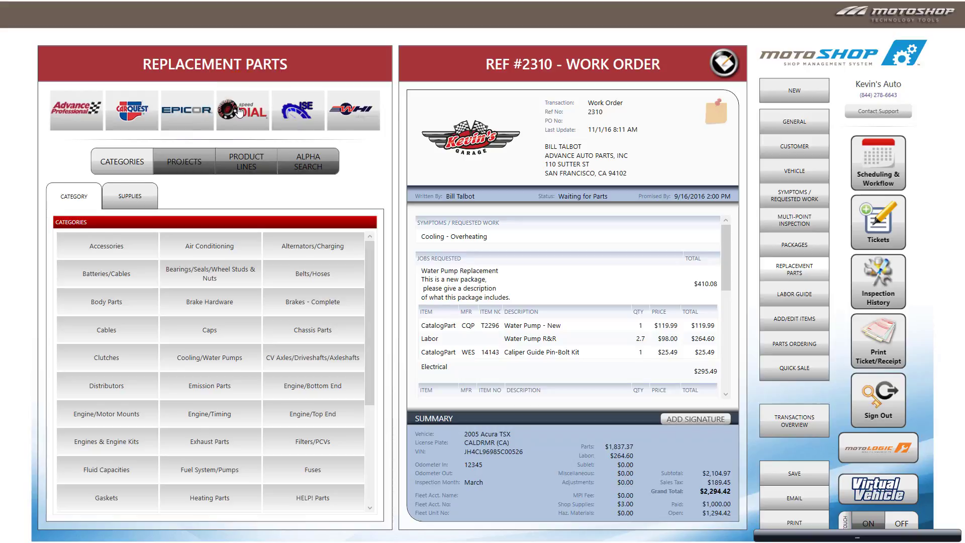
Launch the WORLDPAC speedDIAL catalog with the 2005 Acura TSX Base 2.4 L4 loaded
{"action": "left_click", "coordinate": [240, 112]}
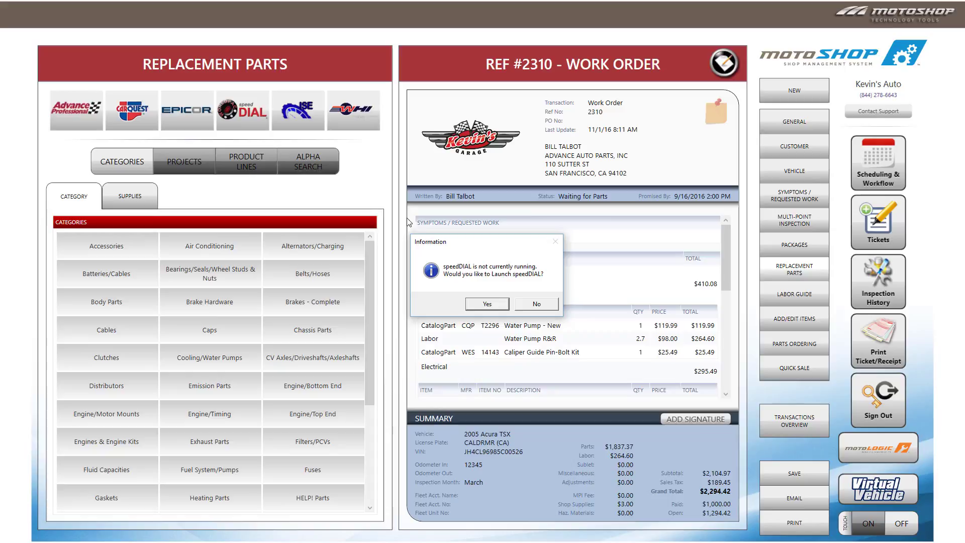
{"action": "left_click", "coordinate": [486, 304]}
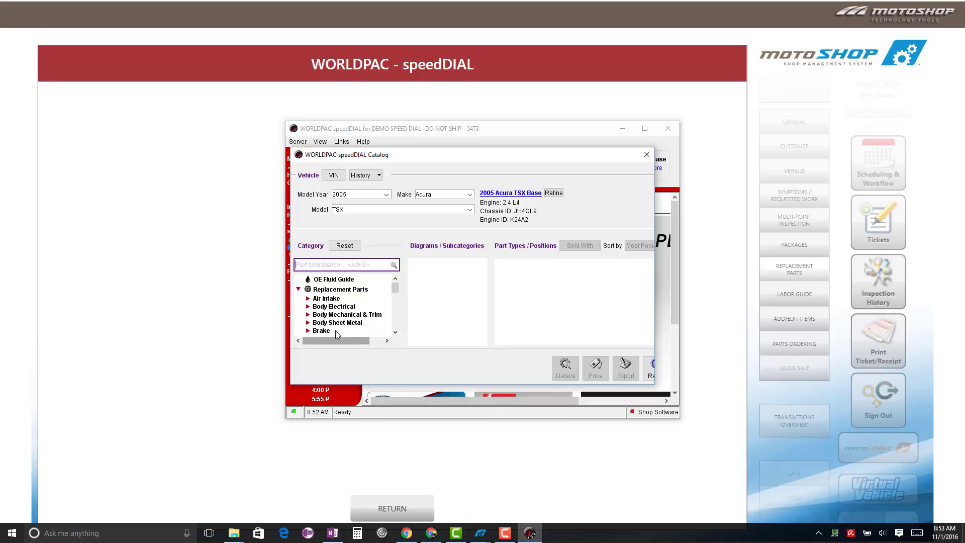
Expand the Brake category under Replacement Parts in the speedDIAL category tree
{"action": "scroll", "coordinate": [351, 321], "scroll_direction": "down", "scroll_amount": 1}
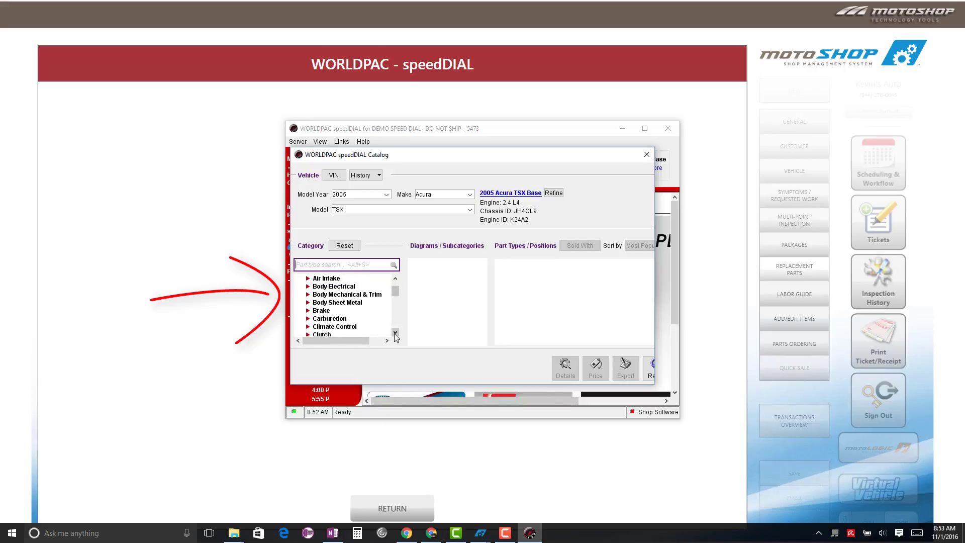
{"action": "left_click", "coordinate": [308, 311]}
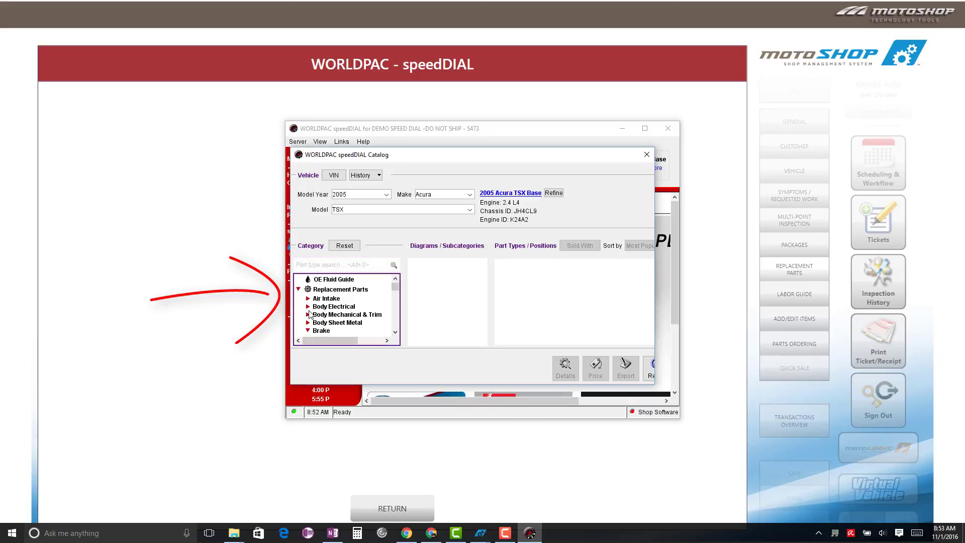
{"action": "left_click", "coordinate": [395, 333]}
{"action": "left_click", "coordinate": [395, 333]}
{"action": "left_click", "coordinate": [395, 332]}
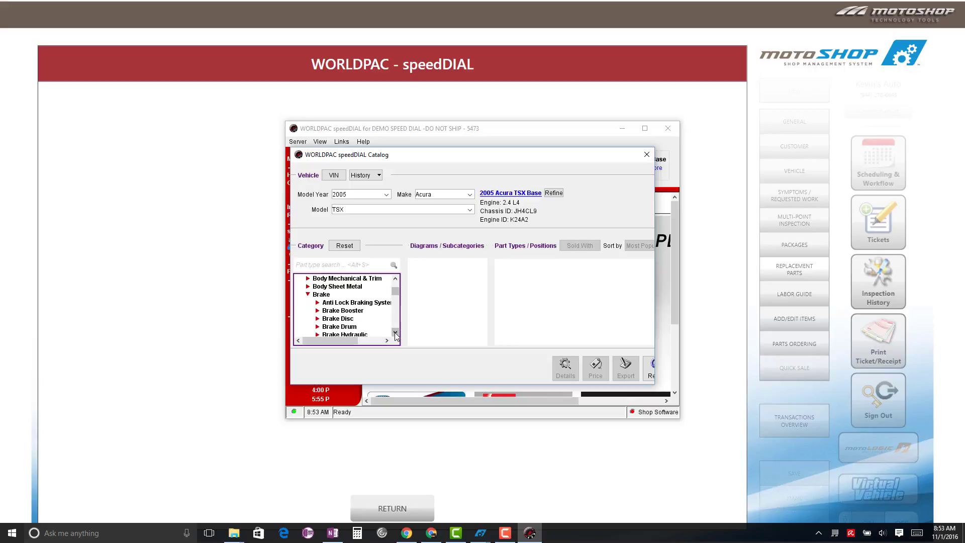
Expand the Brake Disc subcategory and select Brake Disc to list Front and Rear positions
{"action": "left_click", "coordinate": [317, 319]}
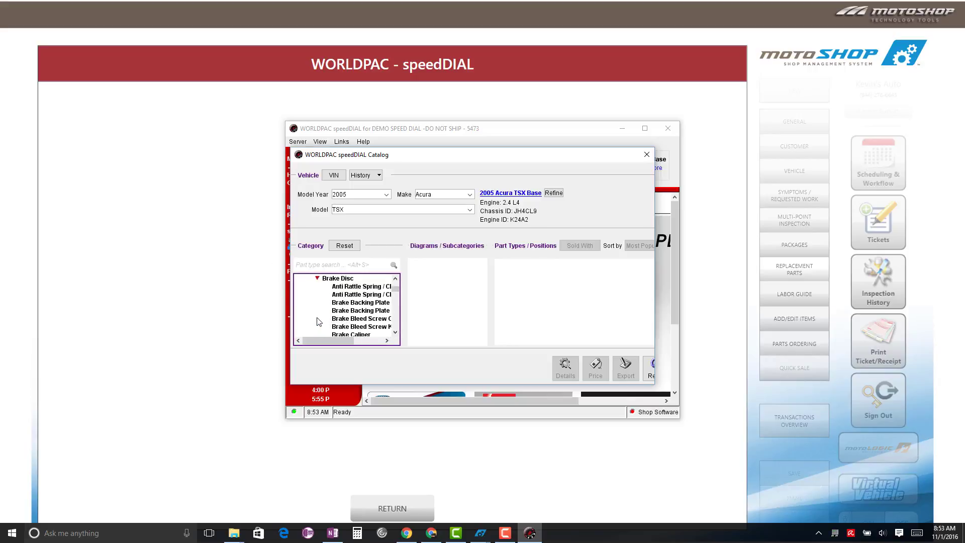
{"action": "left_click", "coordinate": [395, 333]}
{"action": "left_click", "coordinate": [396, 332]}
{"action": "left_click", "coordinate": [396, 333]}
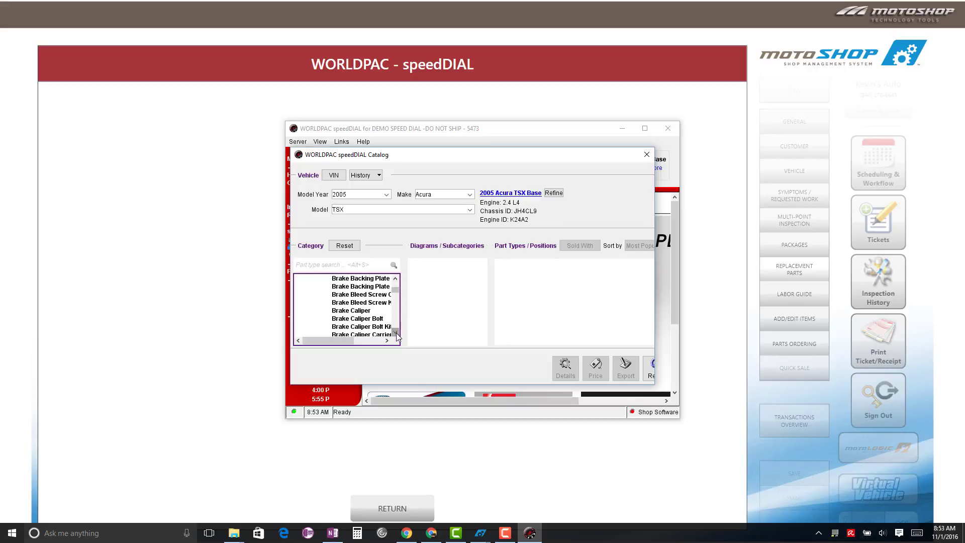
{"action": "left_click", "coordinate": [396, 332]}
{"action": "left_click", "coordinate": [396, 332]}
{"action": "left_click", "coordinate": [396, 333]}
{"action": "left_click", "coordinate": [396, 332]}
{"action": "left_click", "coordinate": [396, 333]}
{"action": "left_click", "coordinate": [396, 333]}
{"action": "left_click", "coordinate": [396, 333]}
{"action": "left_click", "coordinate": [396, 333]}
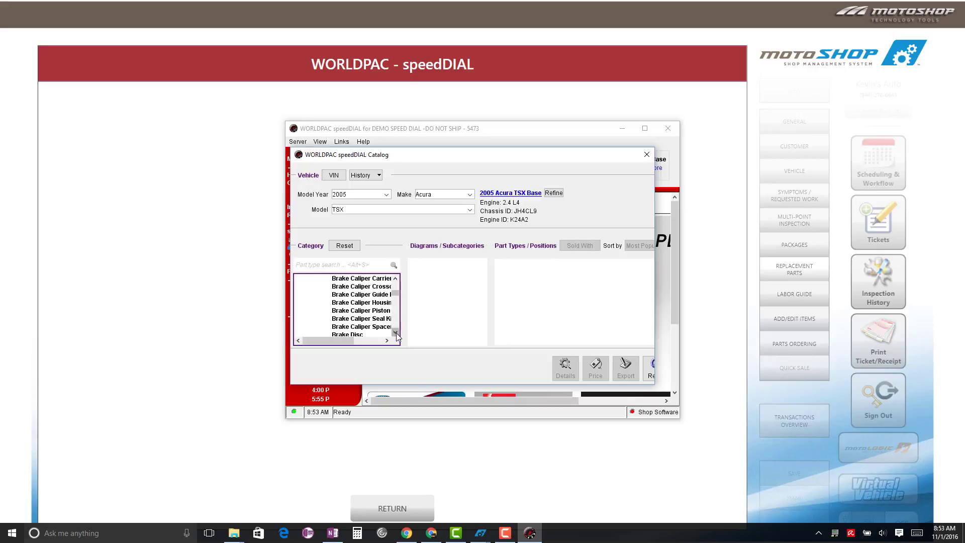
{"action": "left_click", "coordinate": [396, 332]}
{"action": "left_click", "coordinate": [396, 333]}
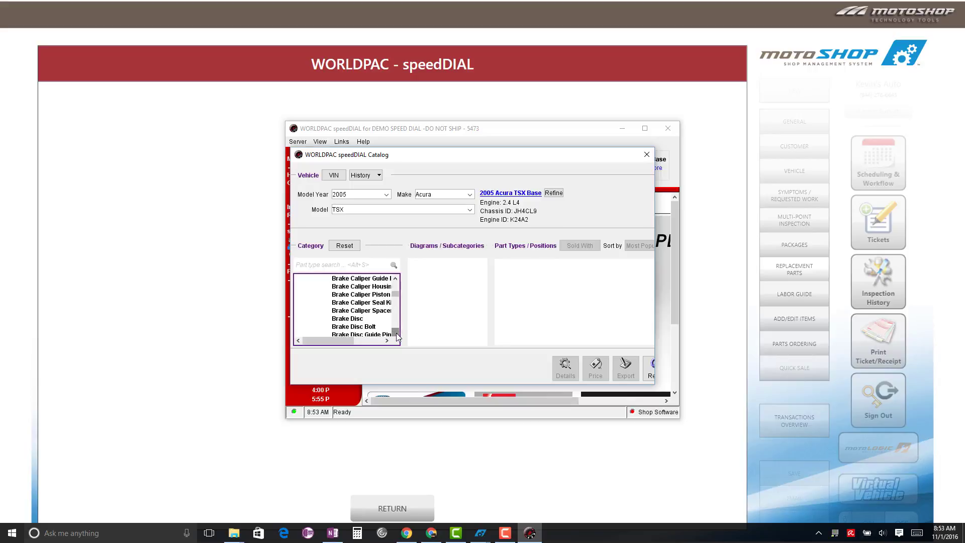
{"action": "left_click", "coordinate": [360, 320]}
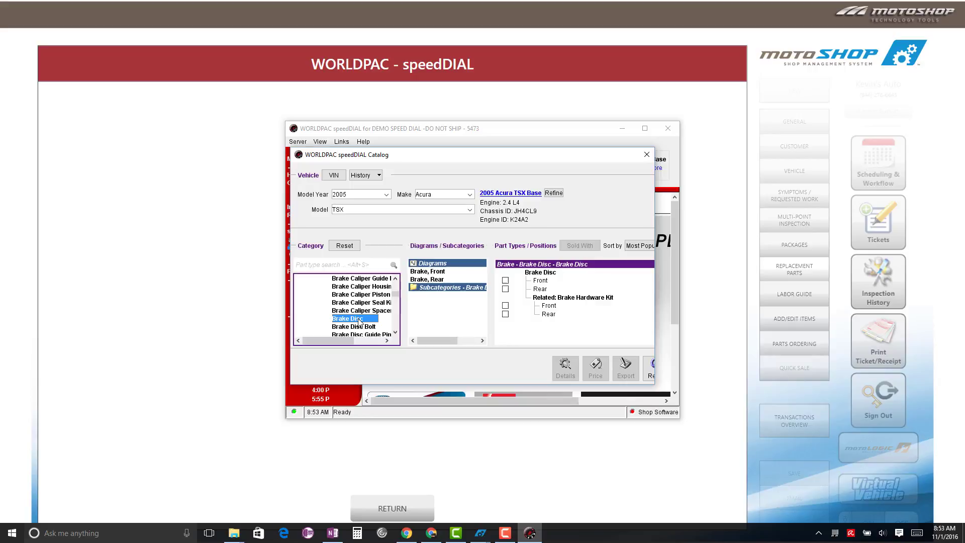
{"action": "left_click", "coordinate": [505, 280]}
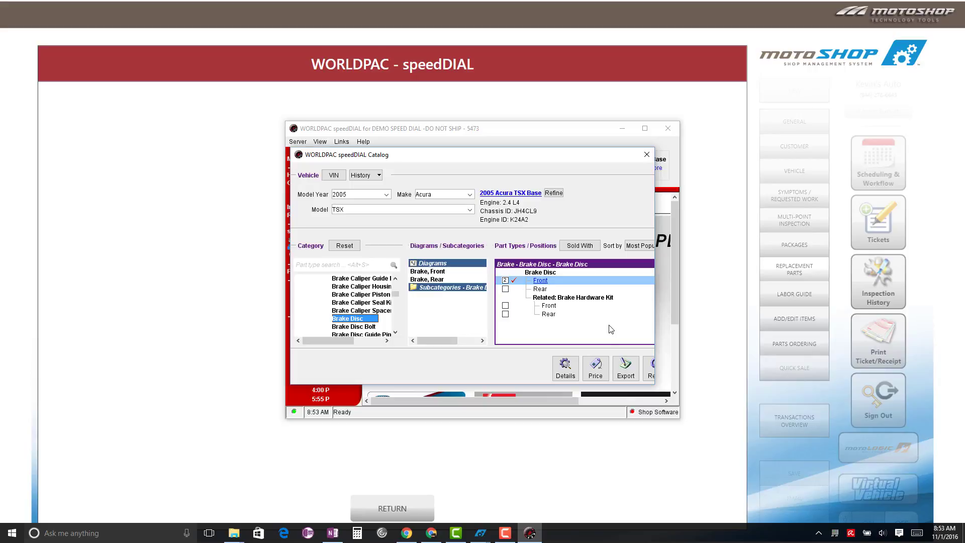
{"action": "left_click", "coordinate": [597, 367]}
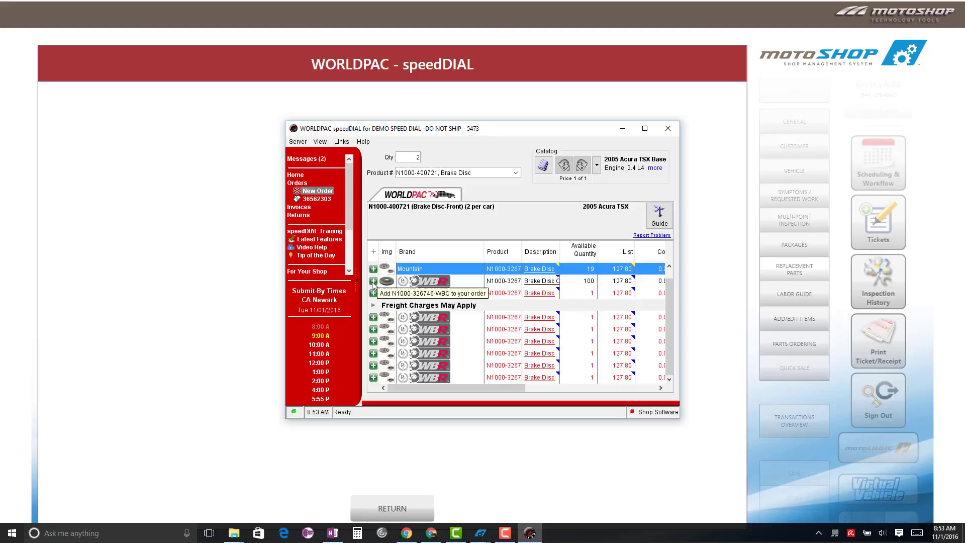
{"action": "left_click", "coordinate": [373, 282]}
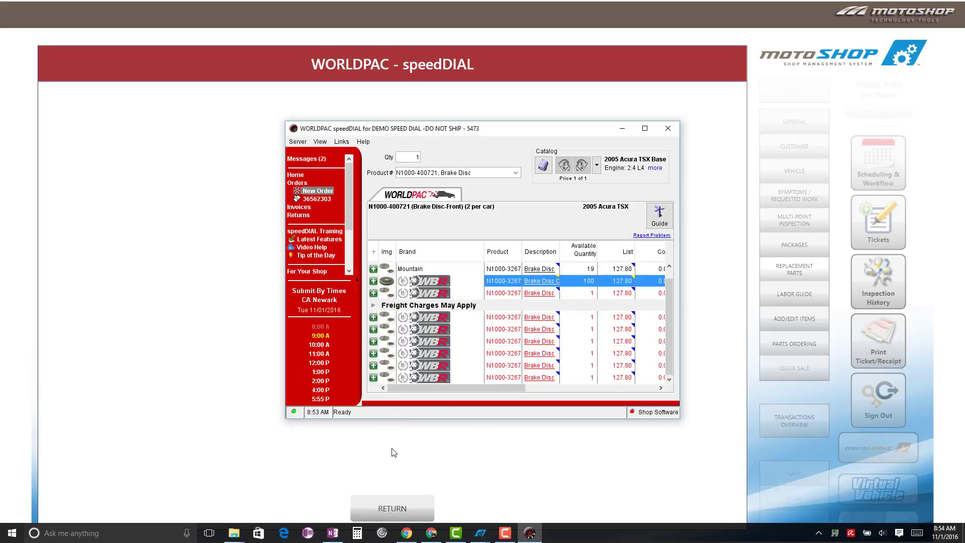
Return to MotoSHOP and add the imported front brake disc to the existing Brakes job
{"action": "left_click", "coordinate": [391, 508]}
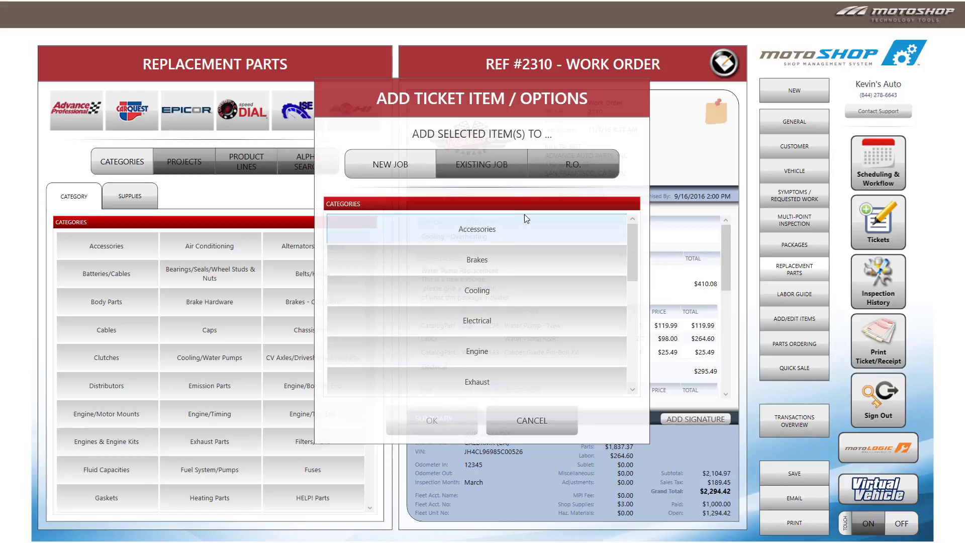
{"action": "left_click", "coordinate": [499, 171]}
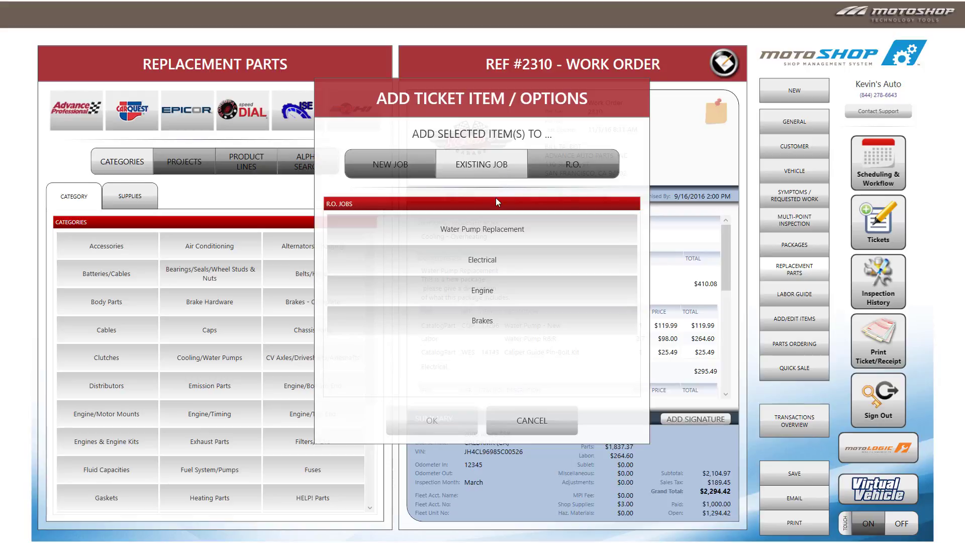
{"action": "left_click", "coordinate": [472, 326]}
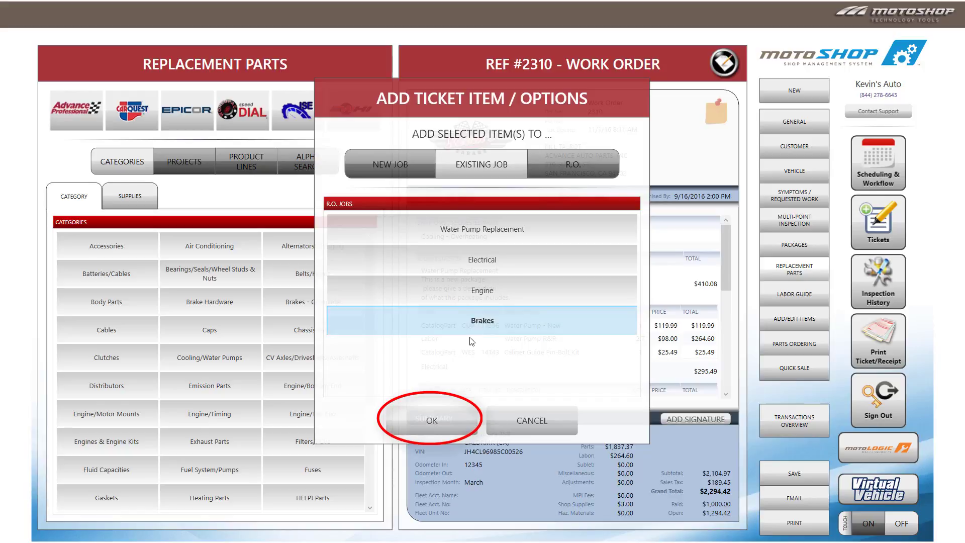
{"action": "left_click", "coordinate": [432, 420]}
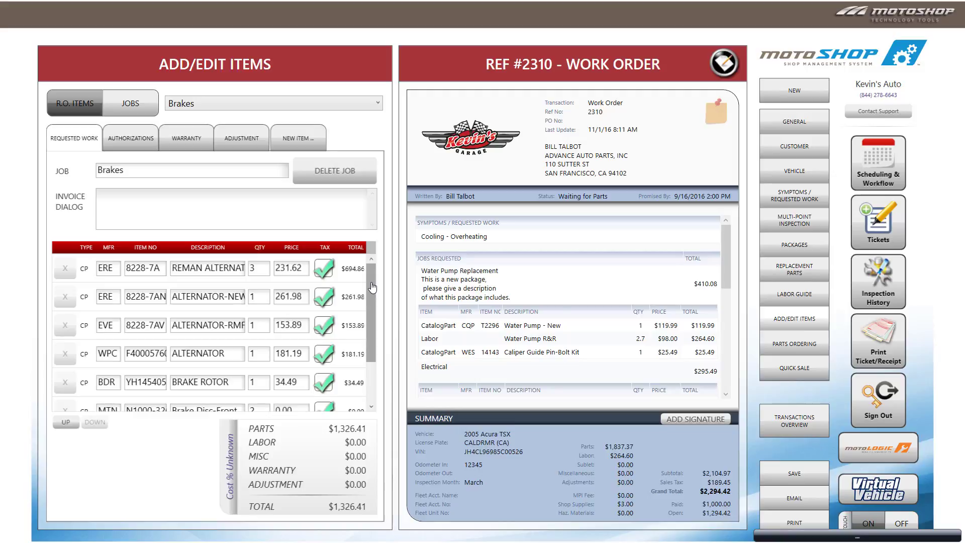
Review the Brakes job's two Brake Disc-Front items and open Parts Ordering for #2310
{"action": "left_click_drag", "start_coordinate": [372, 316], "coordinate": [374, 343]}
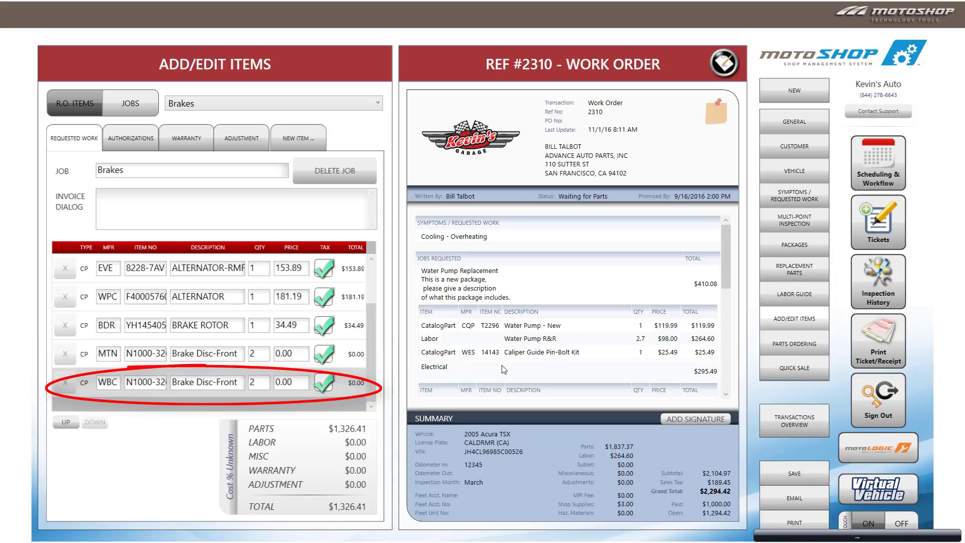
{"action": "left_click_drag", "start_coordinate": [727, 261], "coordinate": [725, 376]}
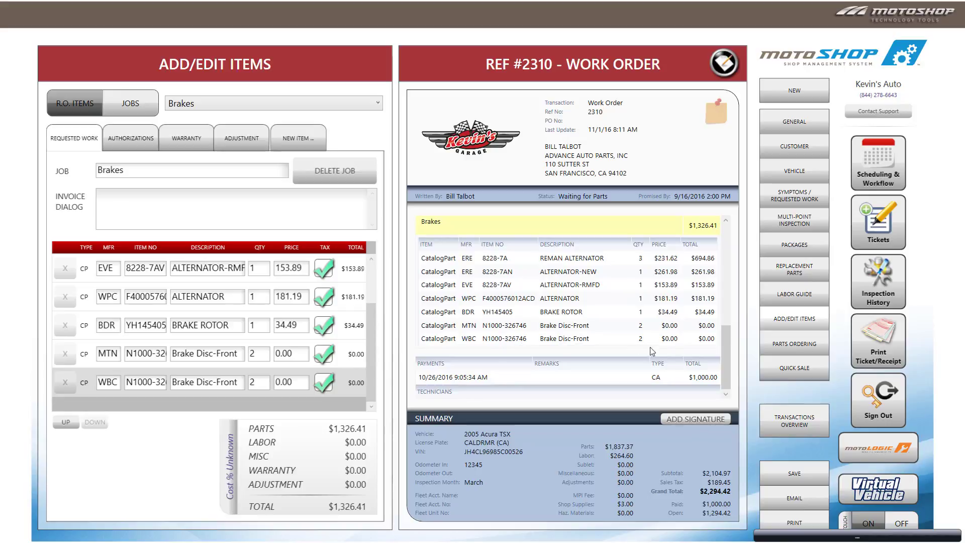
{"action": "left_click", "coordinate": [795, 346]}
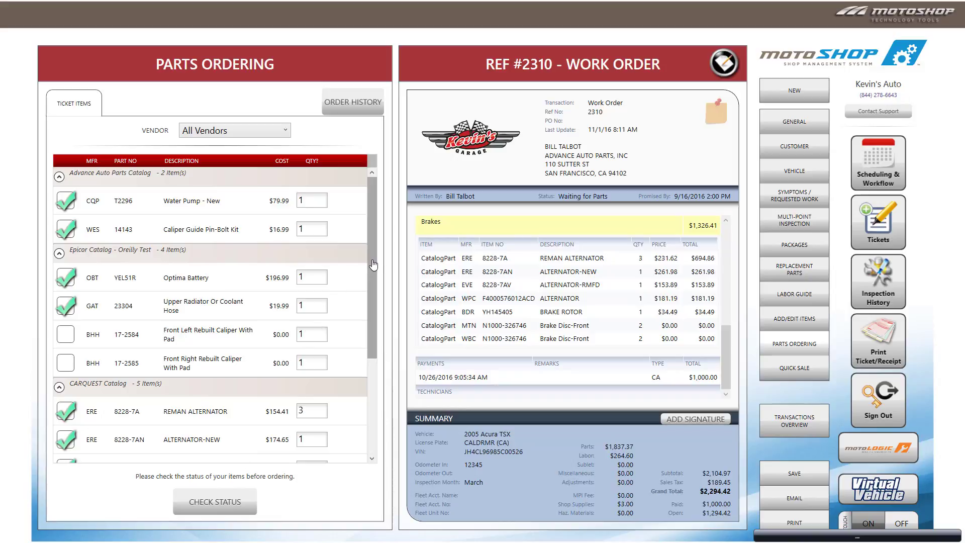
Save the ticket and run the vendor availability check for the ticked parts
{"action": "left_click_drag", "start_coordinate": [373, 264], "coordinate": [362, 378]}
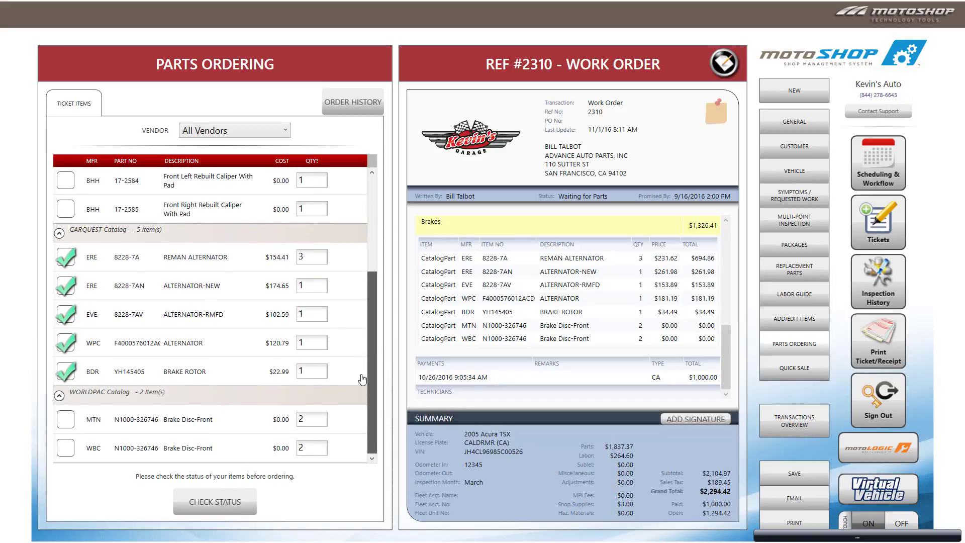
{"action": "left_click", "coordinate": [227, 502]}
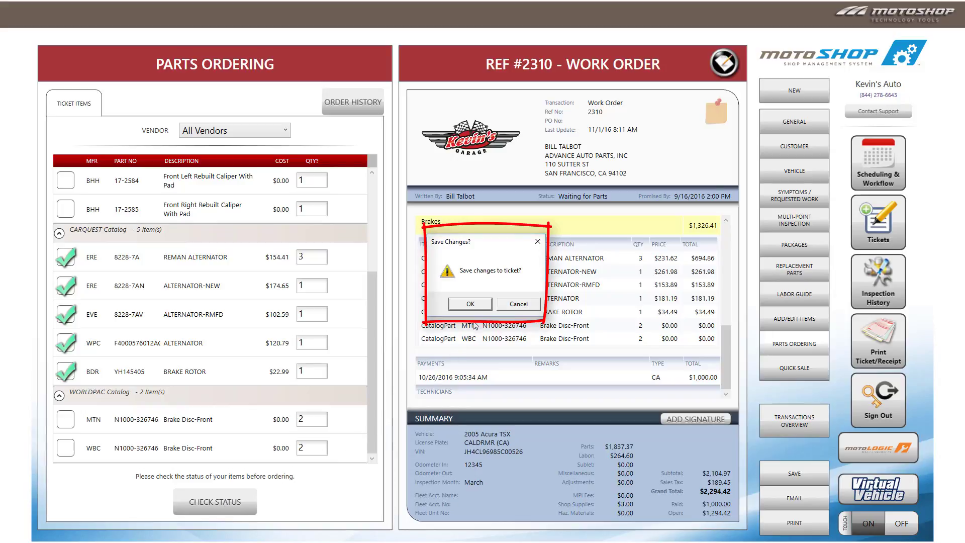
{"action": "left_click", "coordinate": [470, 304]}
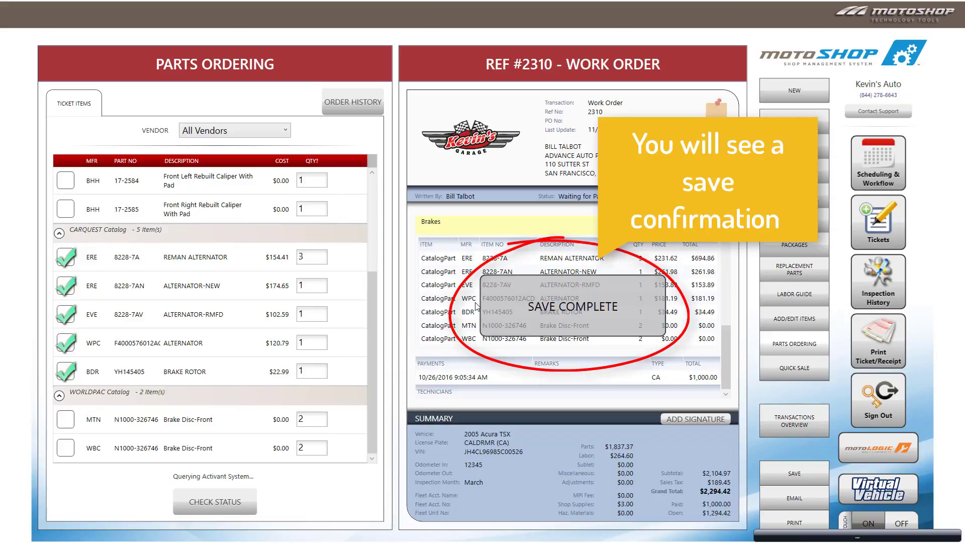
{"action": "left_click", "coordinate": [218, 505]}
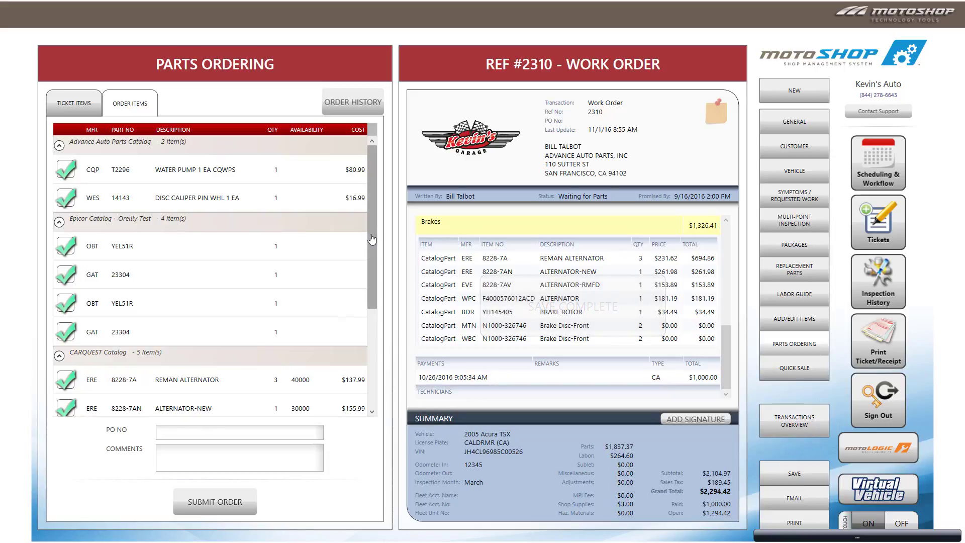
Enter PO number 'Test Order' and the comment 'Testing Comments' on the parts order
{"action": "scroll", "coordinate": [372, 239], "scroll_direction": "down", "scroll_amount": 3}
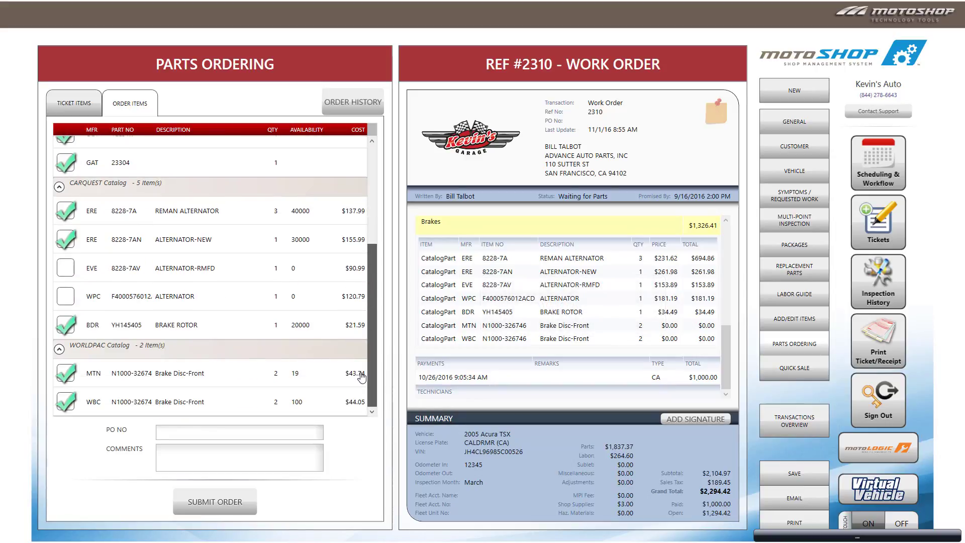
{"action": "left_click", "coordinate": [213, 432]}
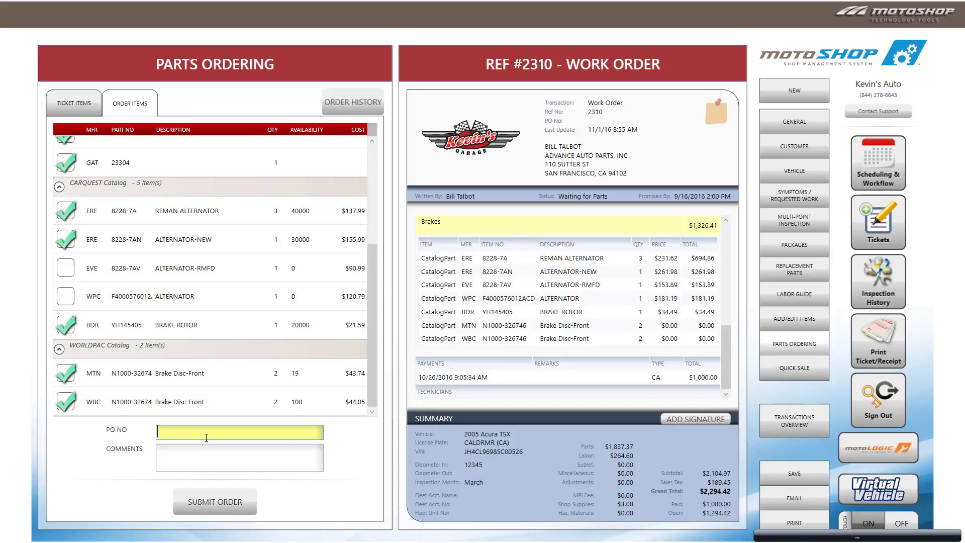
{"action": "type", "text": "Test Order"}
{"action": "key", "text": "Return"}
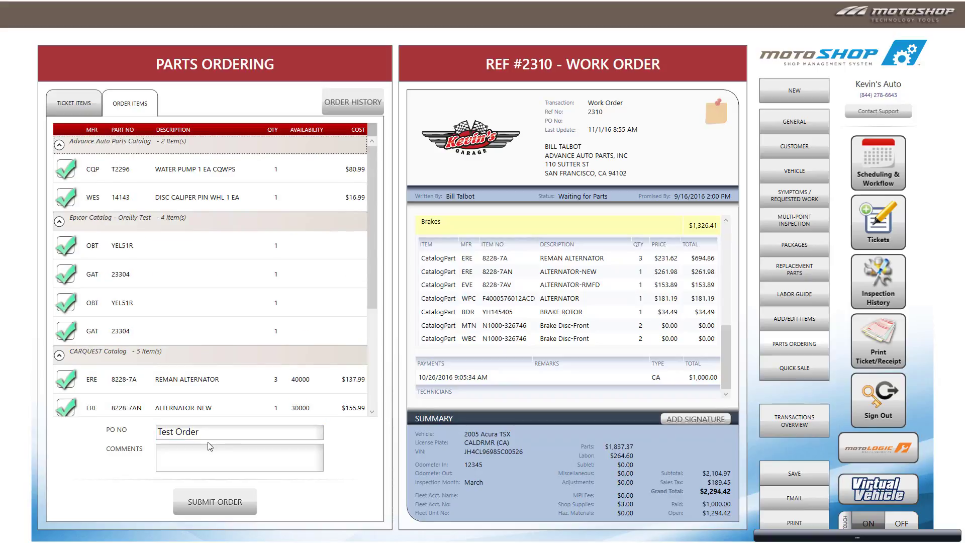
{"action": "left_click", "coordinate": [209, 452]}
{"action": "type", "text": "Testi"}
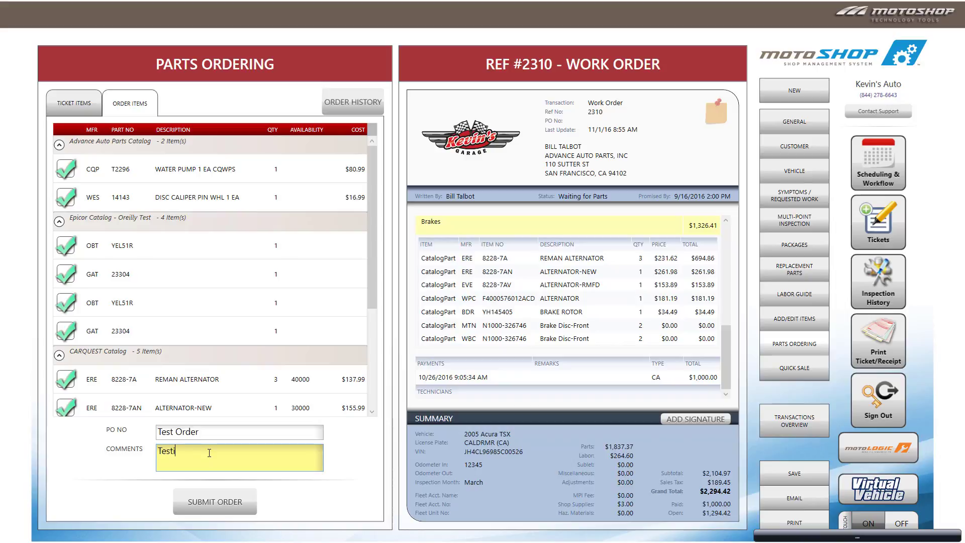
{"action": "type", "text": "ng Comments"}
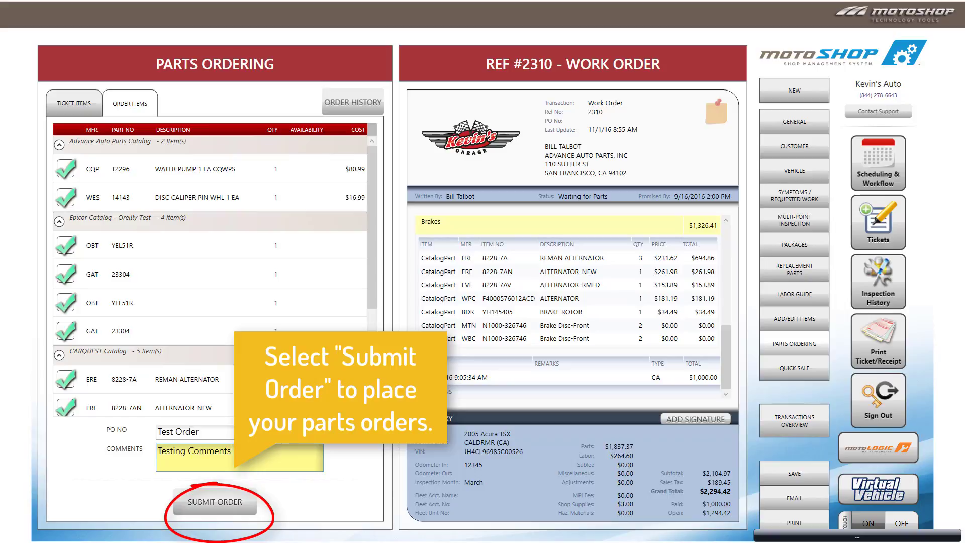
Submit the parts order and acknowledge the AAP, Advance, Epicor and CARQUEST result messages
{"action": "left_click", "coordinate": [227, 509]}
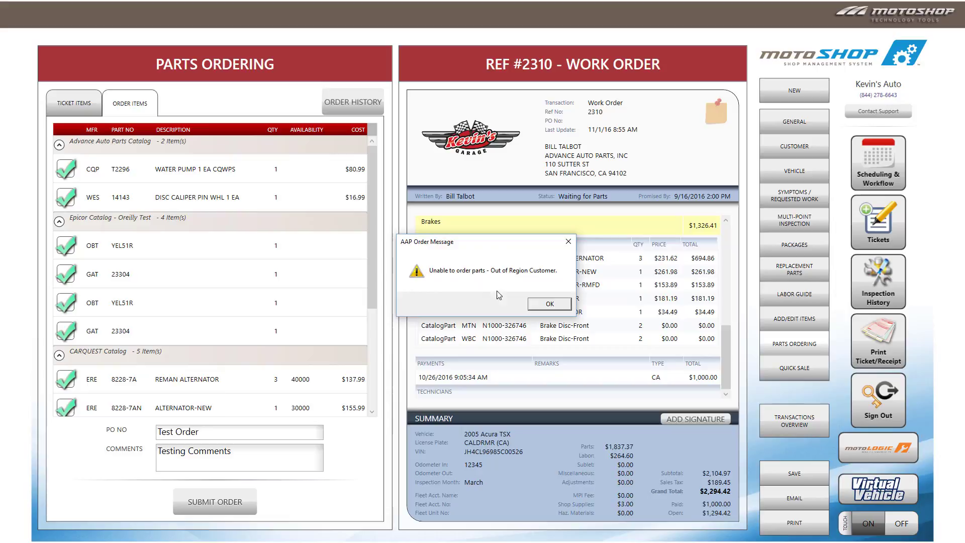
{"action": "left_click", "coordinate": [535, 304]}
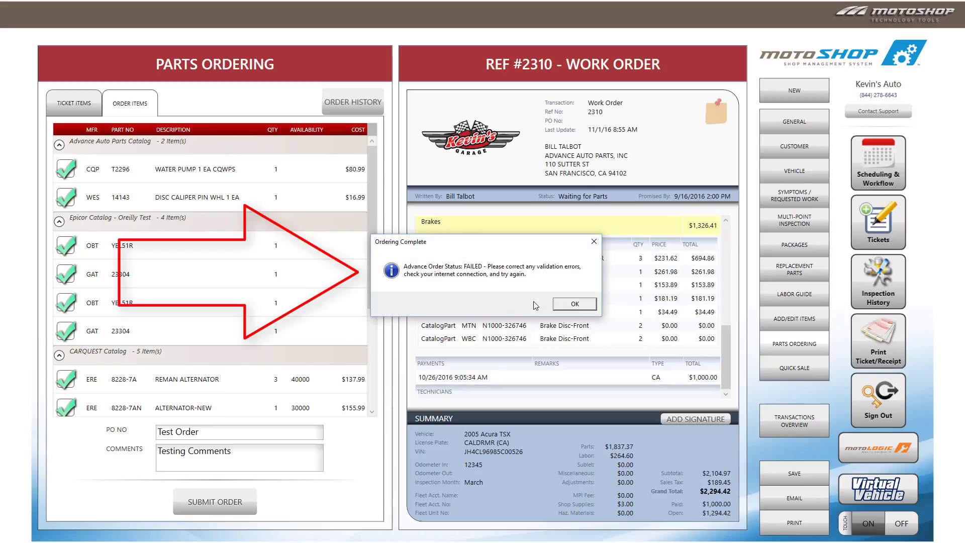
{"action": "left_click", "coordinate": [566, 305]}
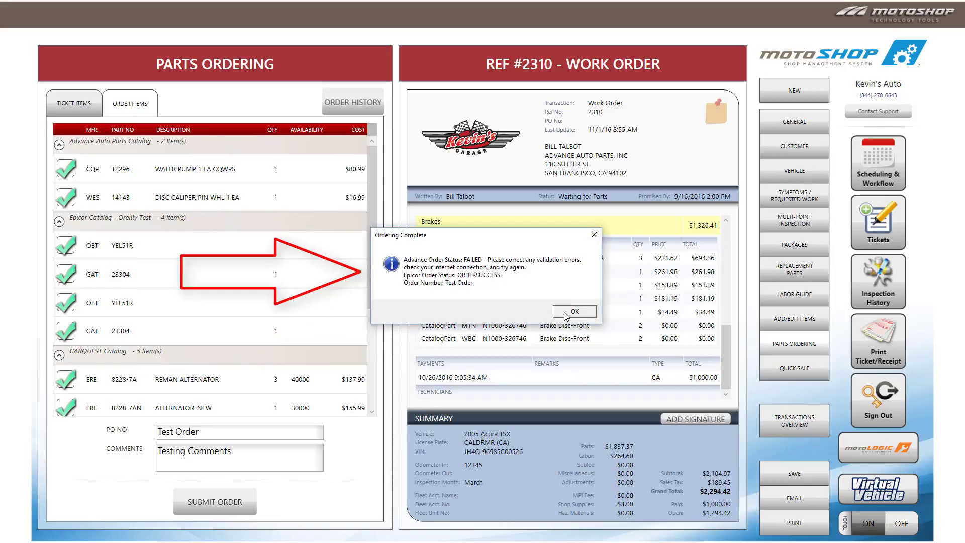
{"action": "left_click", "coordinate": [566, 315]}
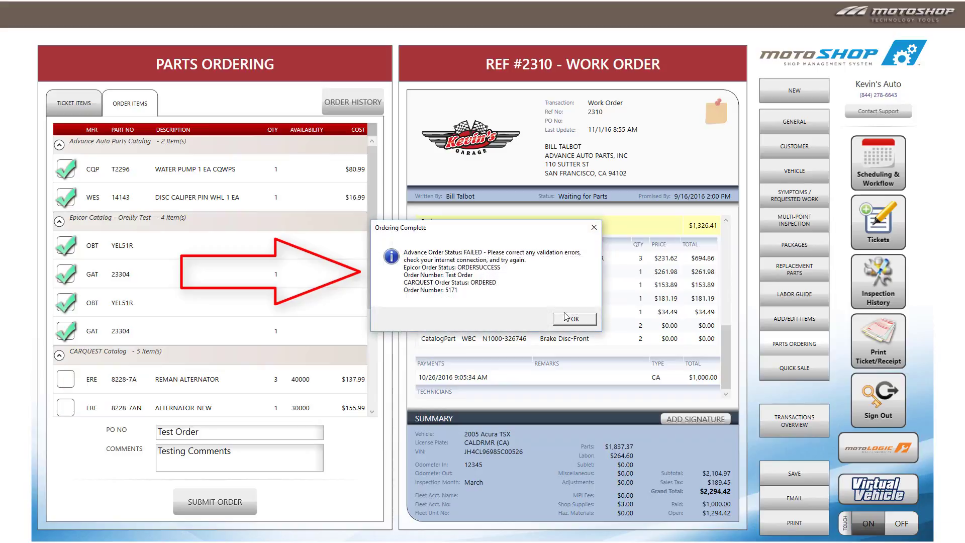
{"action": "left_click", "coordinate": [570, 319]}
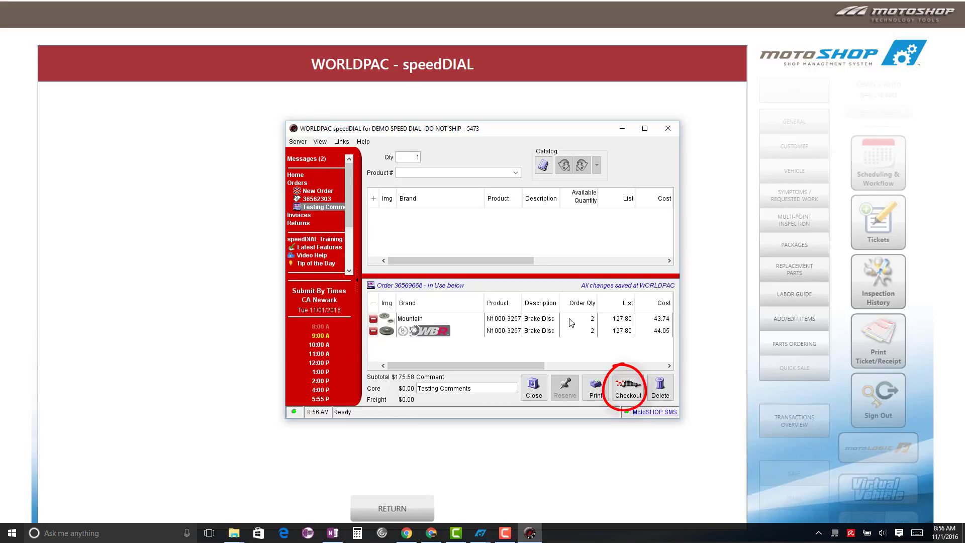
Check out and submit the two brake-disc lines to WORLDPAC, then return to MotoSHOP's ORDERED status
{"action": "left_click", "coordinate": [627, 387]}
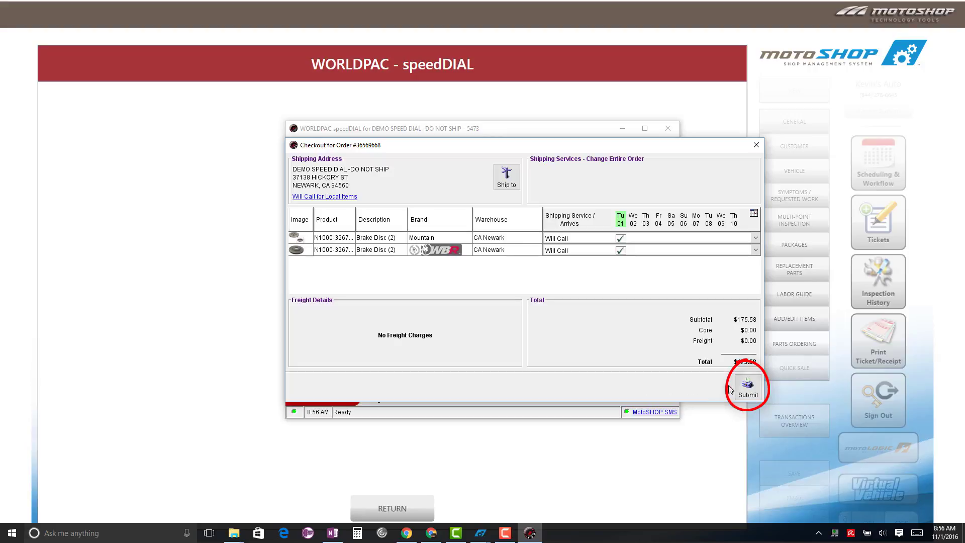
{"action": "left_click", "coordinate": [747, 387]}
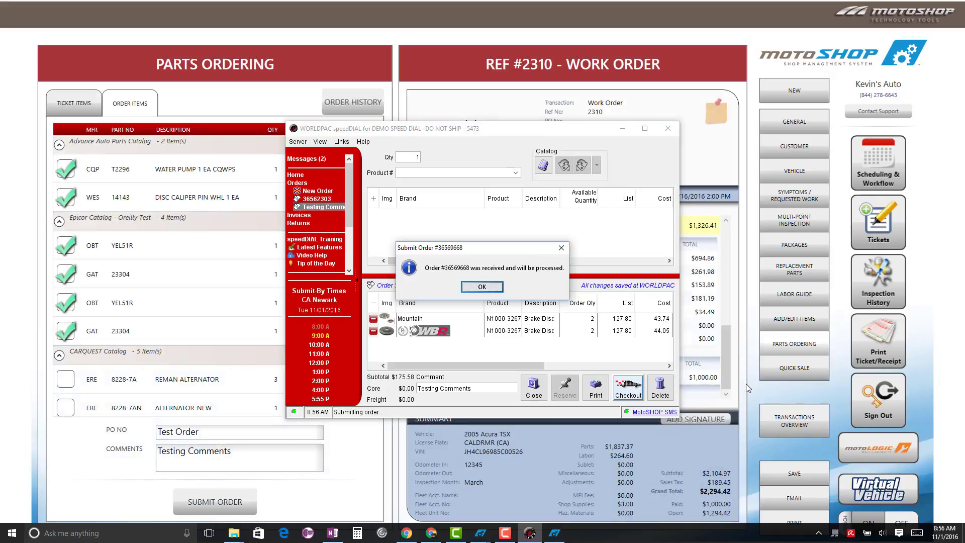
{"action": "left_click", "coordinate": [490, 290]}
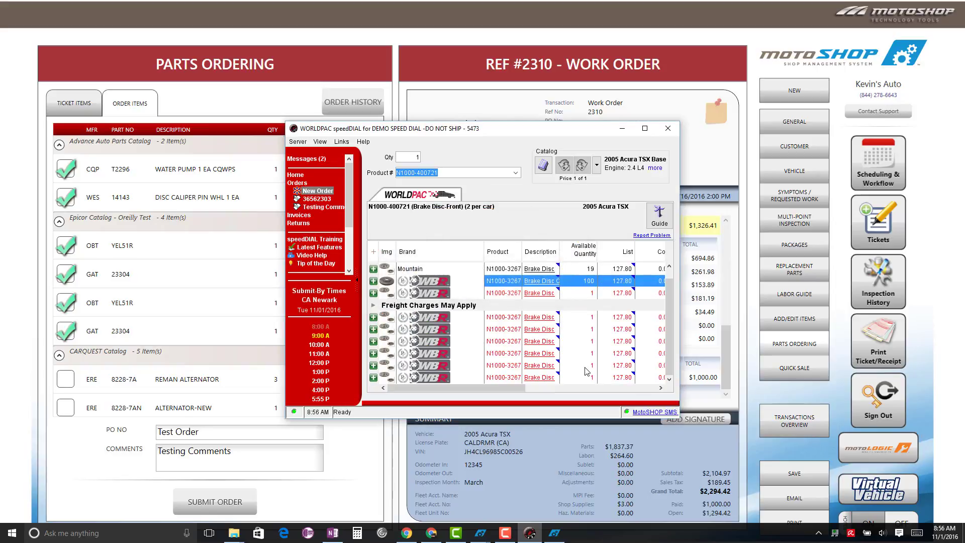
{"action": "left_click", "coordinate": [645, 412]}
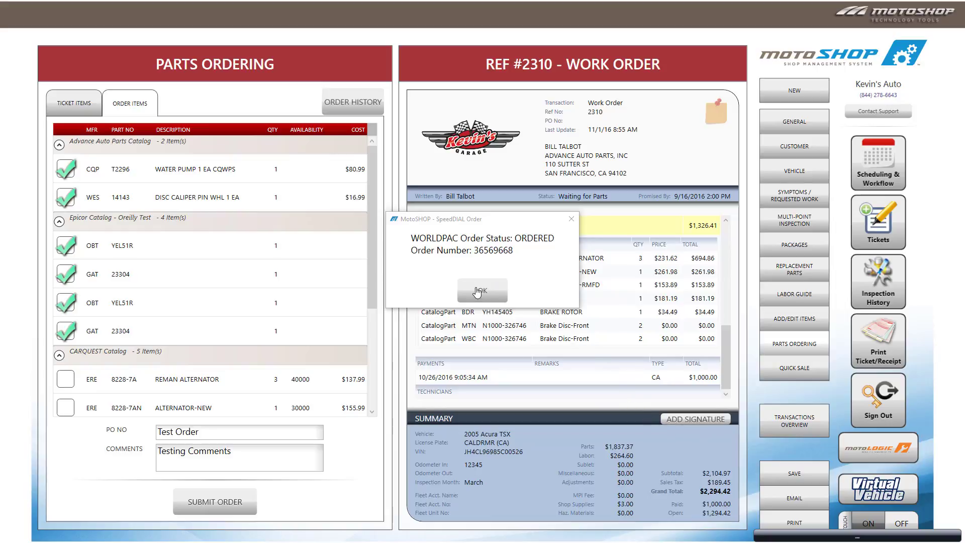
{"action": "left_click", "coordinate": [478, 292]}
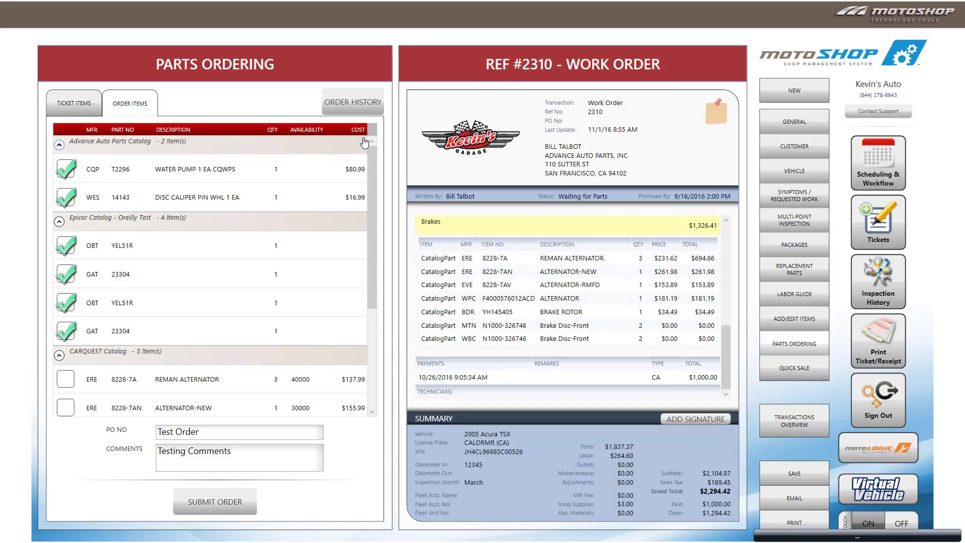
{"action": "left_click", "coordinate": [358, 109]}
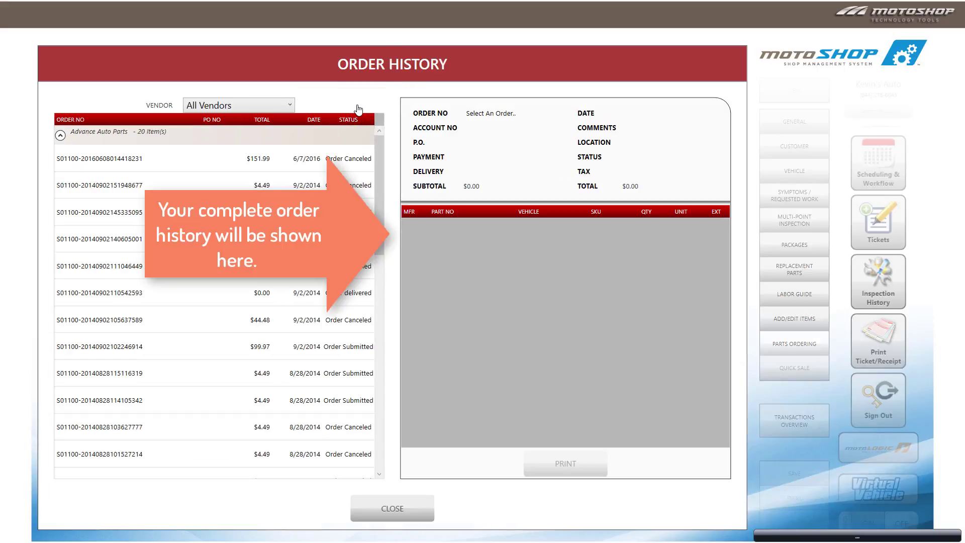
{"action": "left_click", "coordinate": [60, 136]}
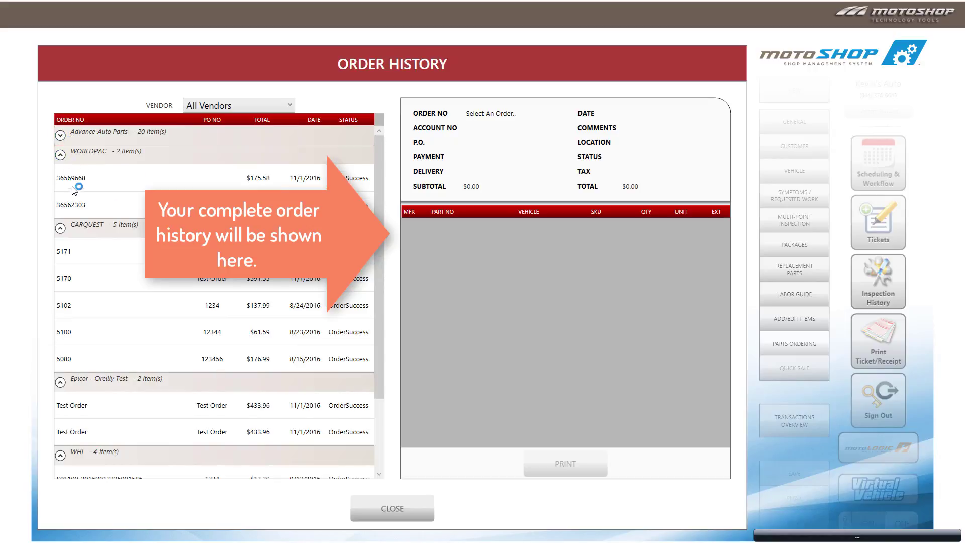
{"action": "left_click", "coordinate": [256, 186]}
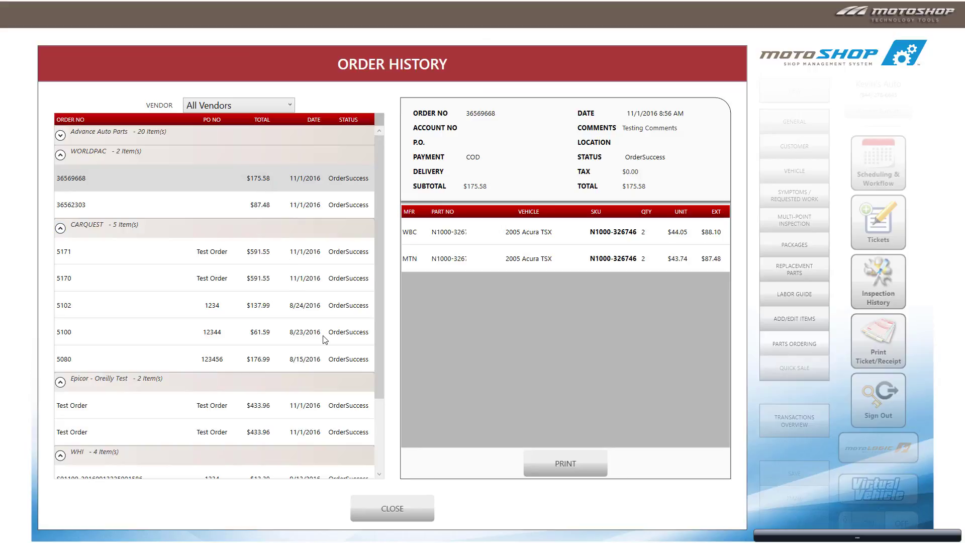
{"action": "left_click", "coordinate": [392, 508]}
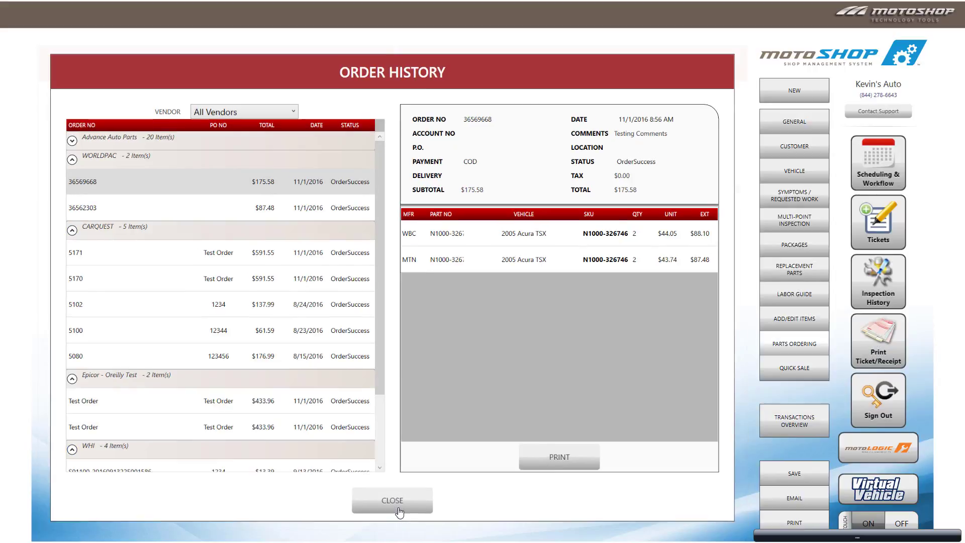